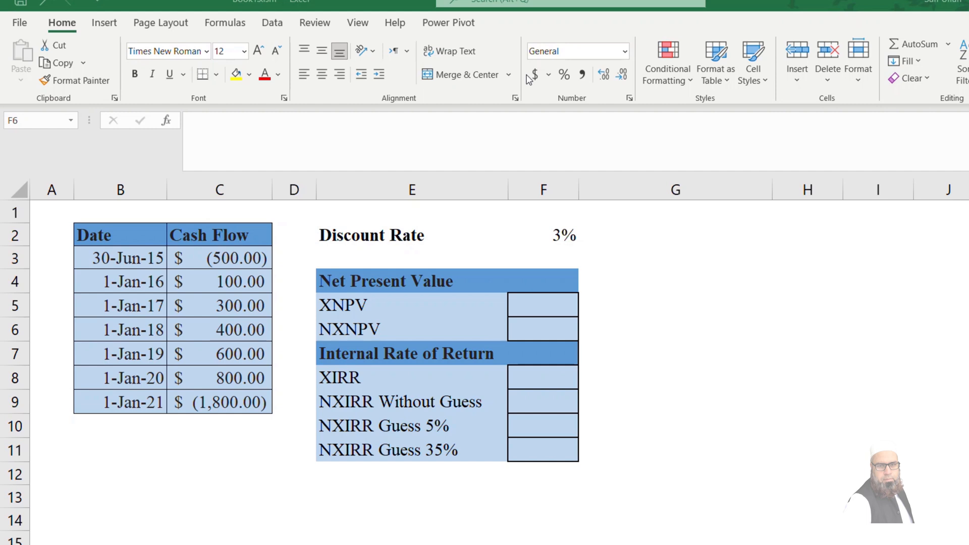
- Calculate XNPV in cell F5 with =xnpv(F2,C3:C9,B3:B9), using the discount rate, cash flows and dates
click(543, 304)
text(=xn)
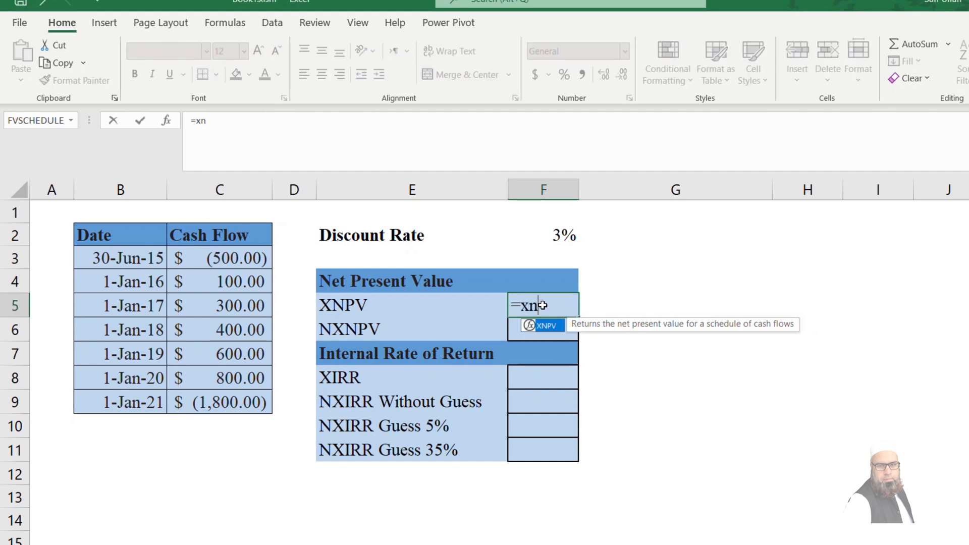
text(pv()
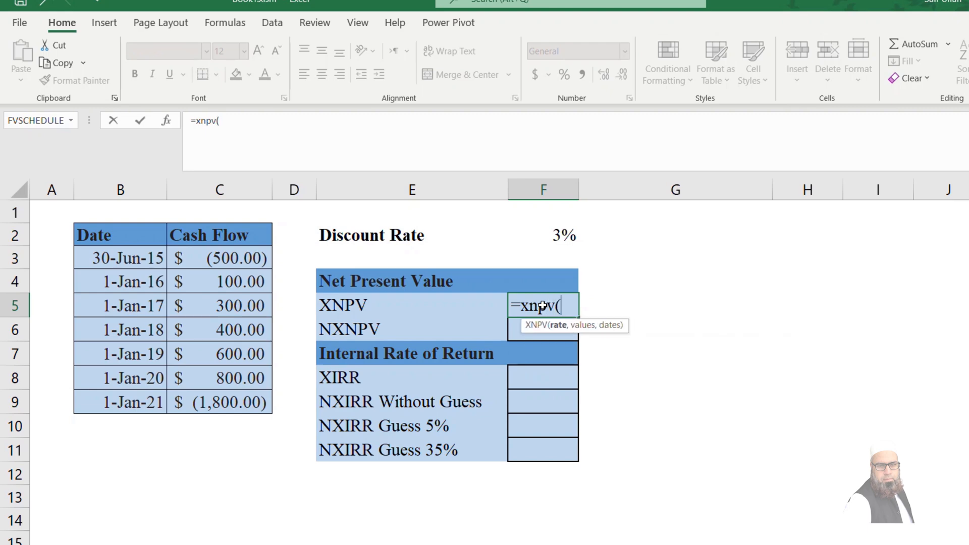
click(554, 239)
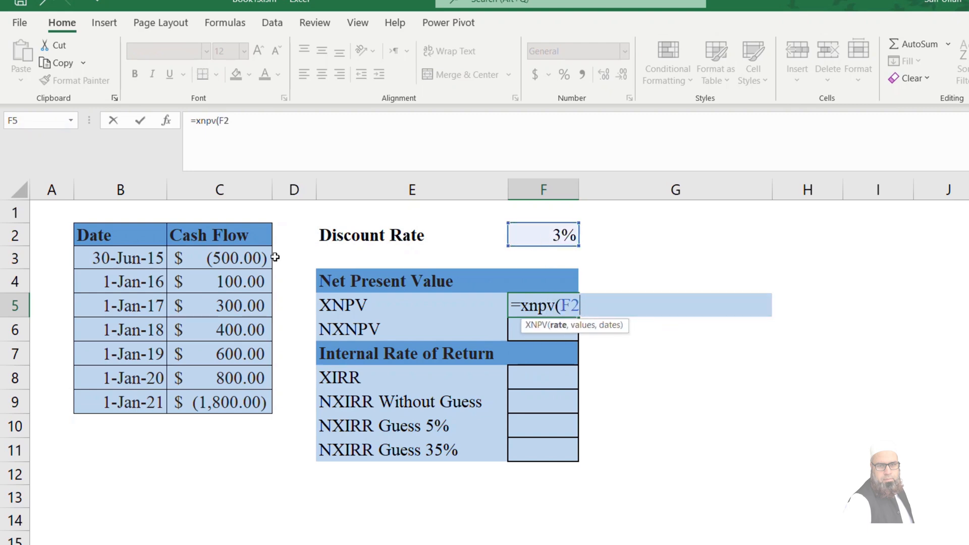
text(,)
drag(252, 259, 243, 394)
text(,)
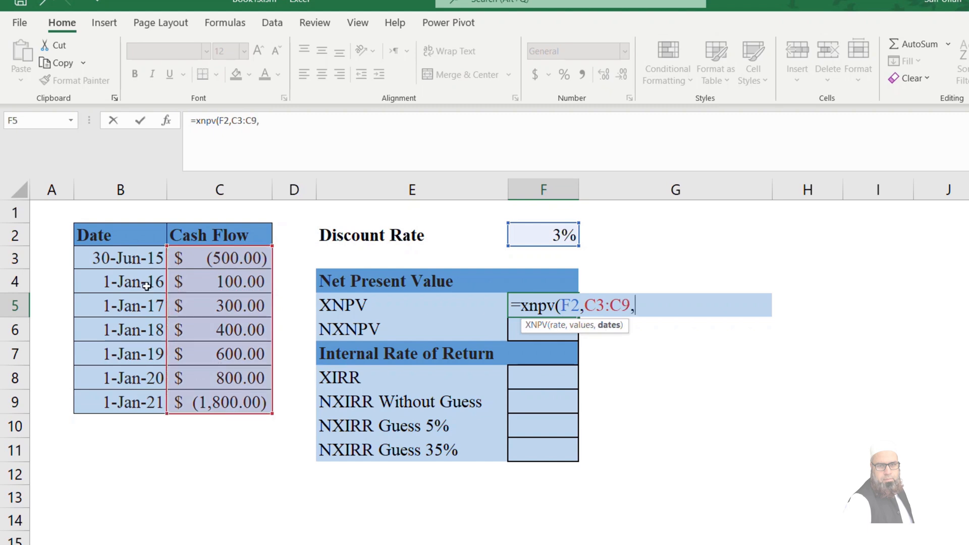
drag(144, 266, 144, 391)
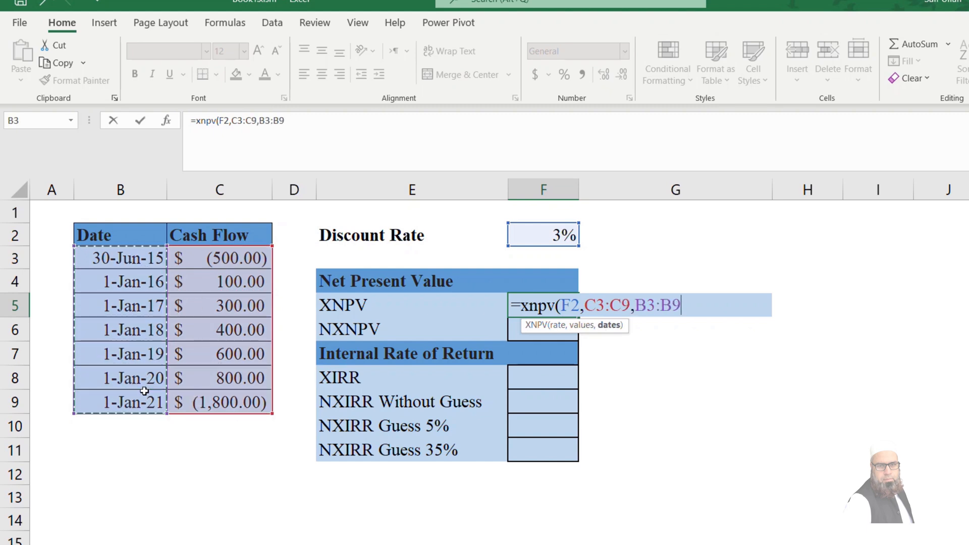
text())
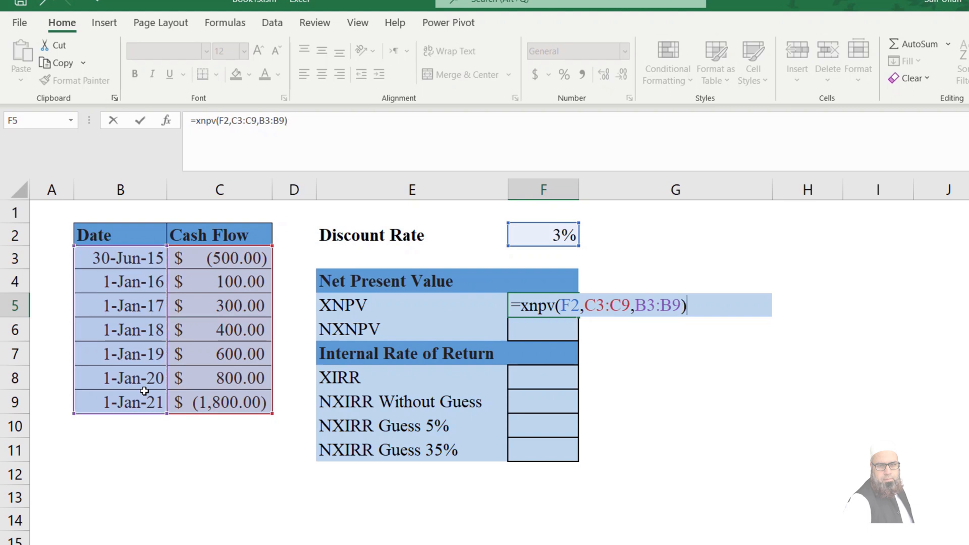
key(ctrl+Return)
key(Return)
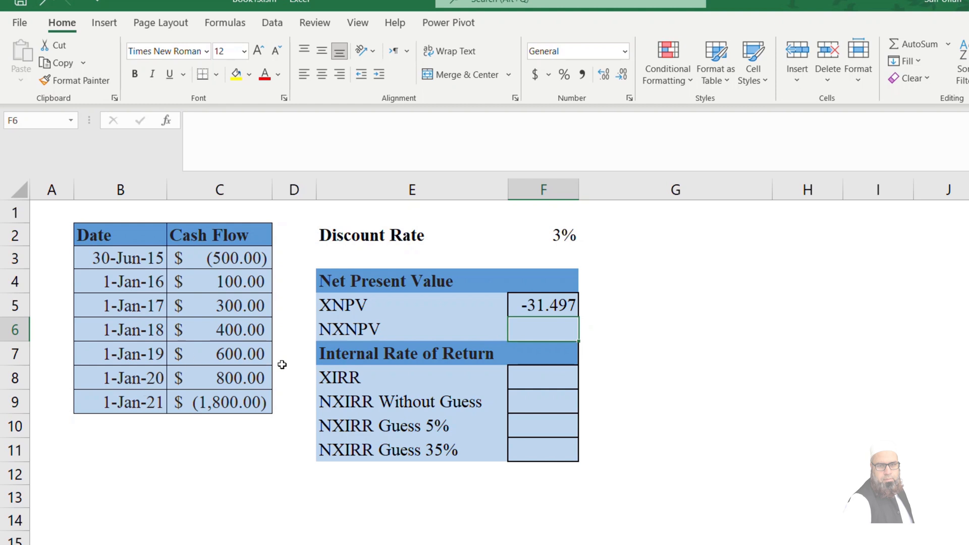
- Calculate XIRR in cell F8 with =xirr(C3:C9,B3:B9), leaving out the guess argument
click(520, 377)
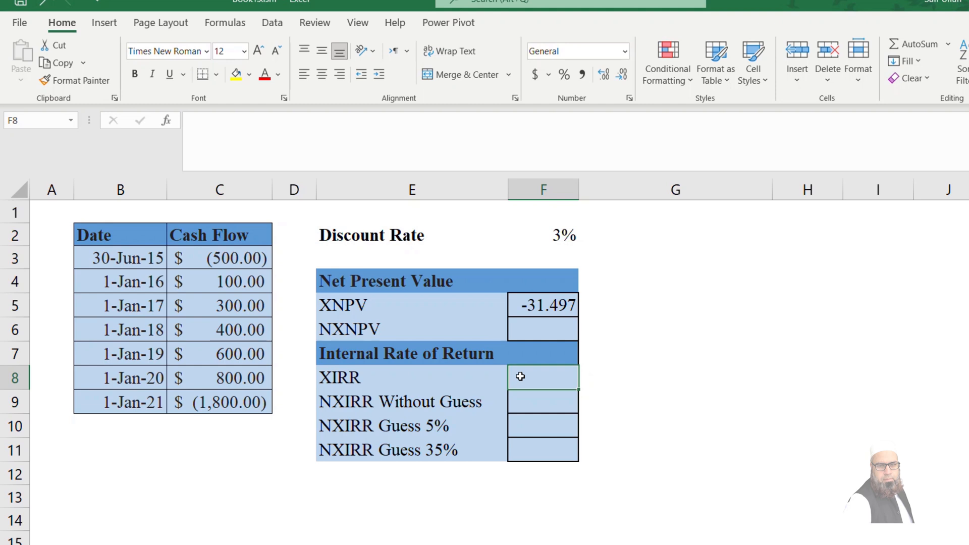
text(=)
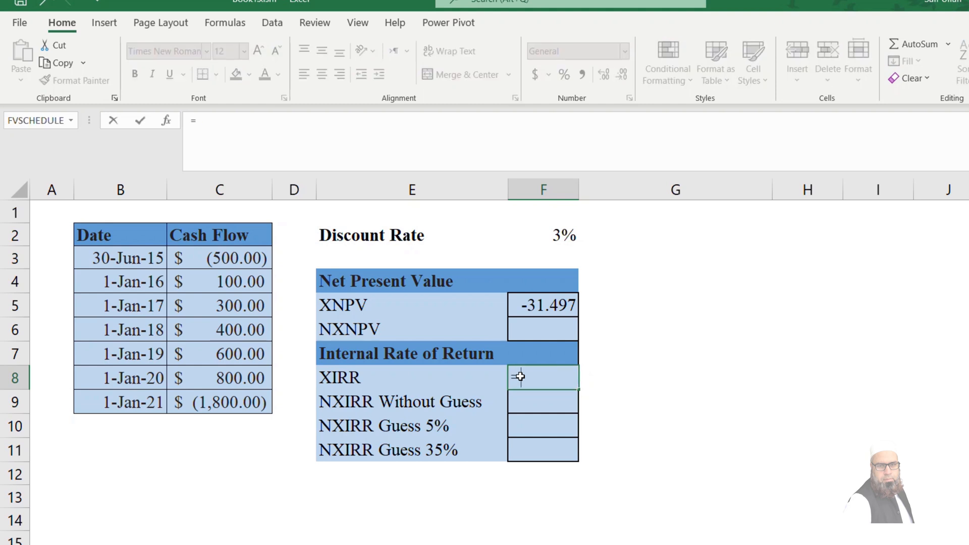
text(xirr()
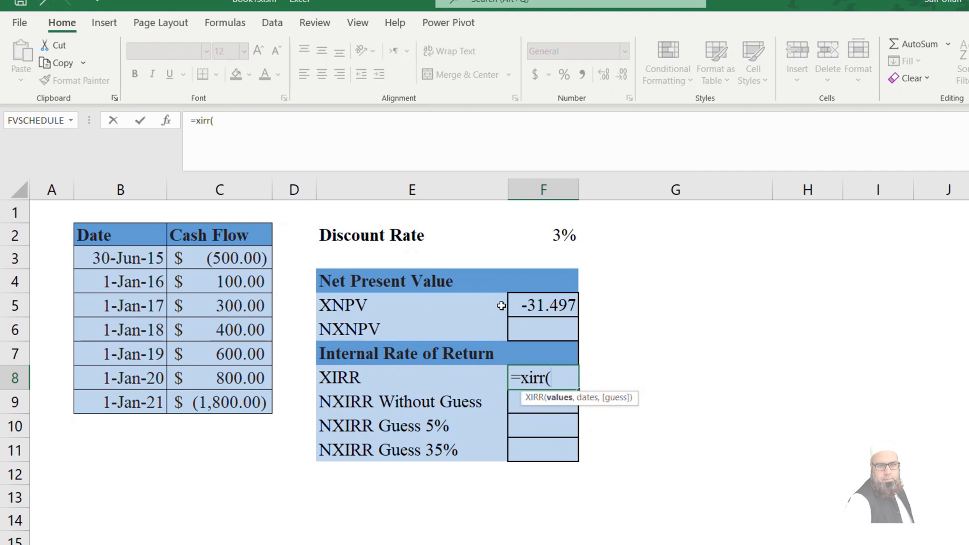
drag(223, 256, 237, 412)
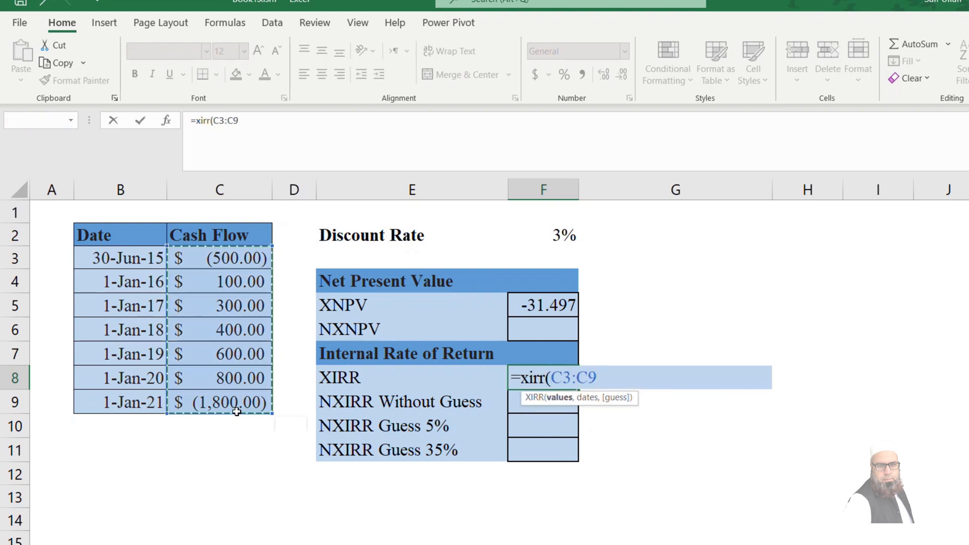
text(,)
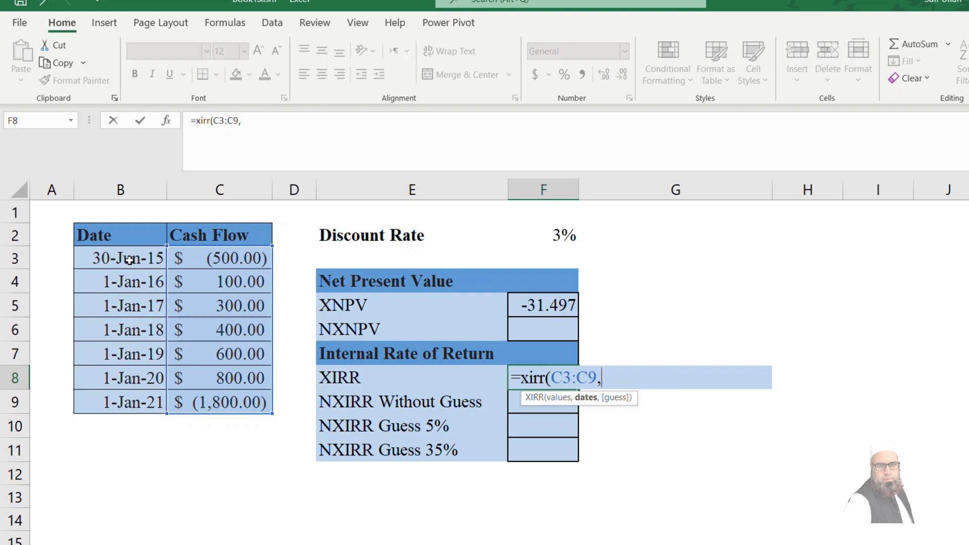
drag(129, 260, 138, 397)
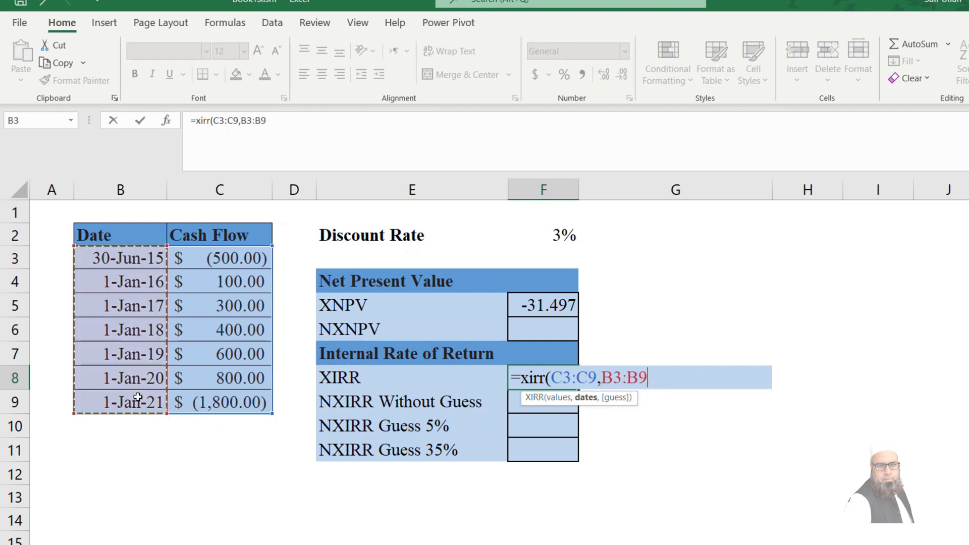
text())
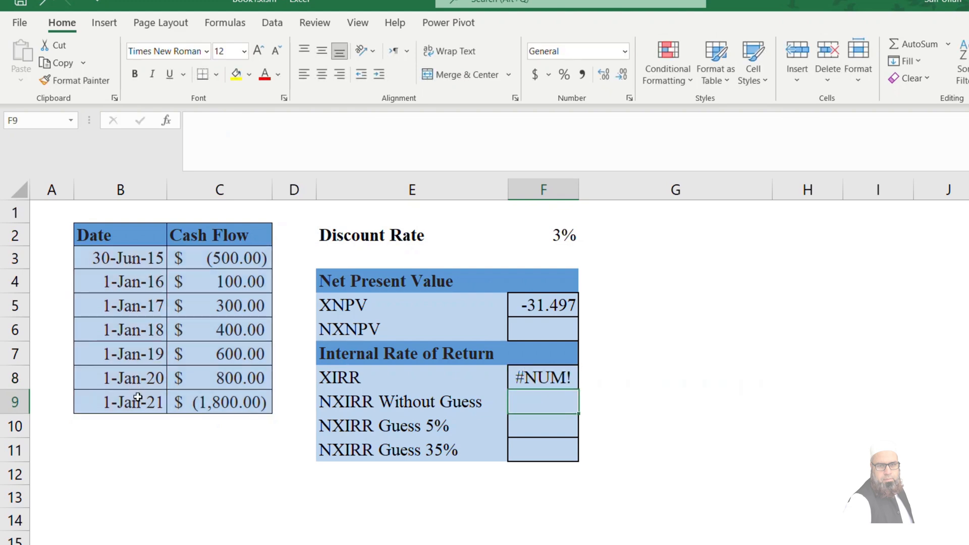
key(Return)
- Set the discount rate in cell F2 to -5% to test XNPV with a negative rate
click(602, 239)
click(554, 239)
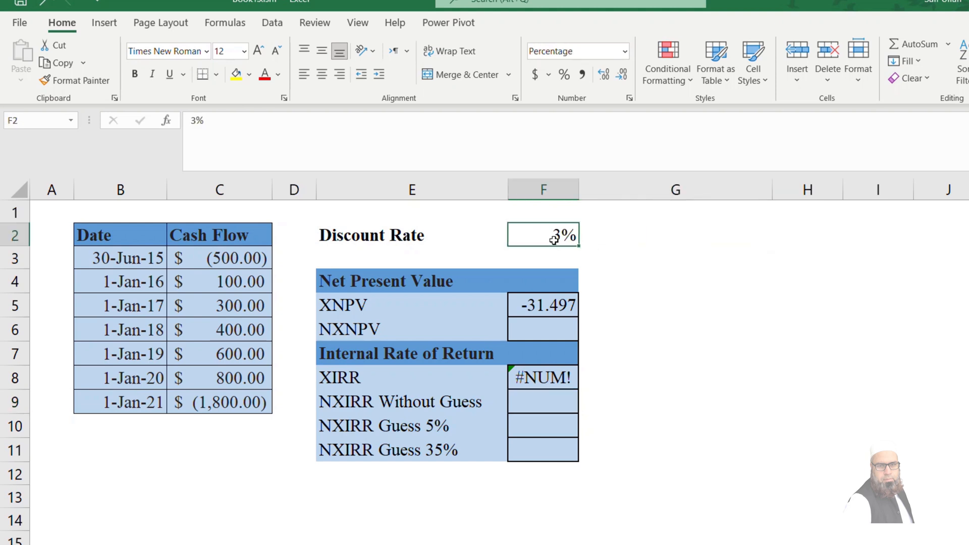
text(-5%)
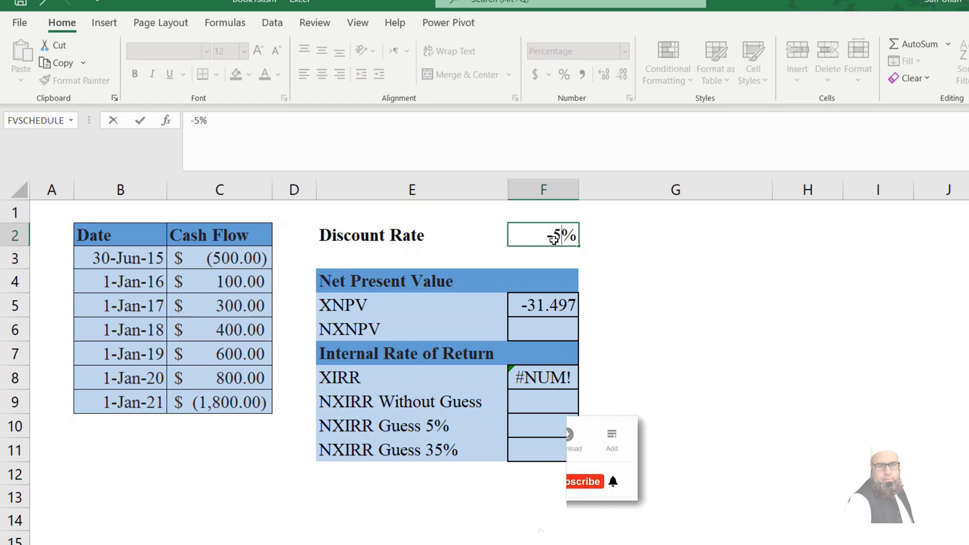
key(Return)
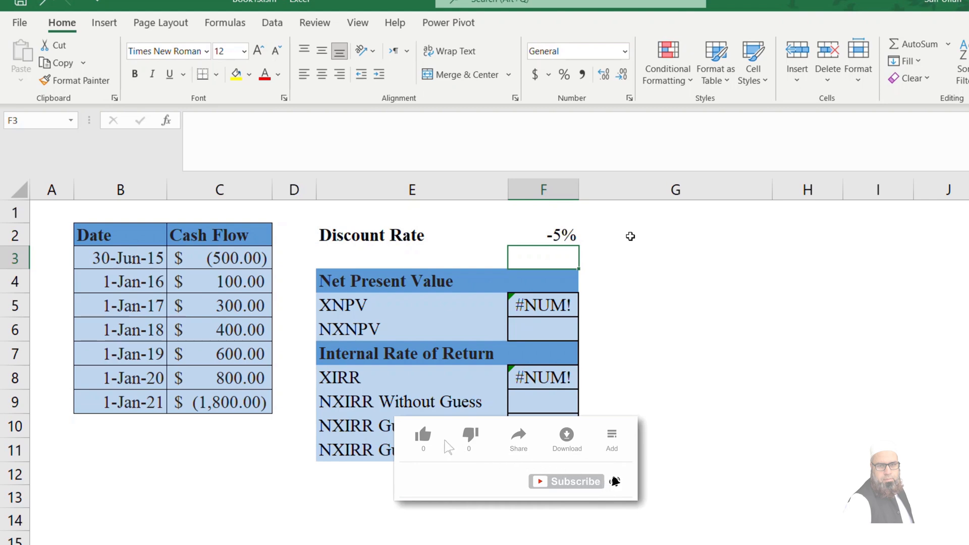
- Change the discount rate in cell F2 to 0% to test XNPV with a zero rate
click(563, 243)
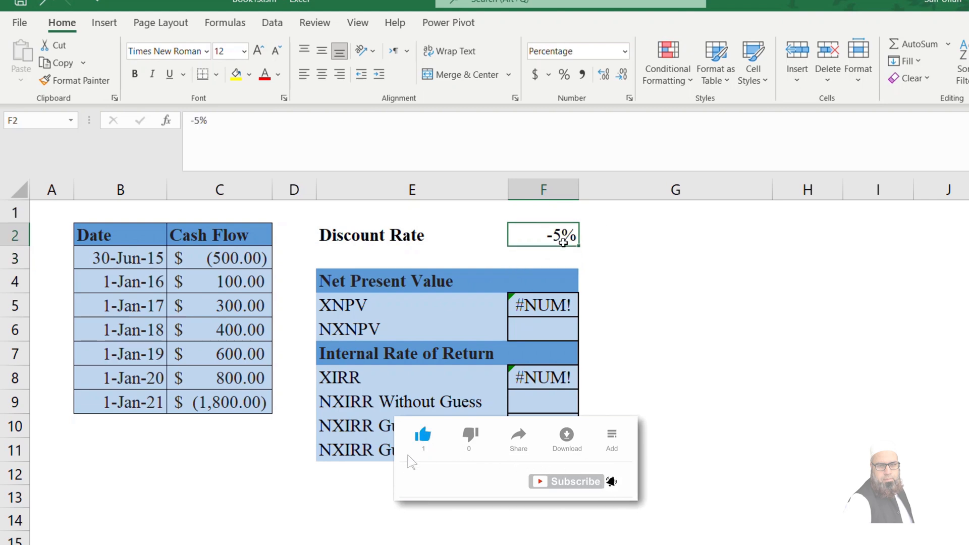
key(F2)
key(BackSpace)
key(BackSpace)
key(BackSpace)
text(0)
key(Return)
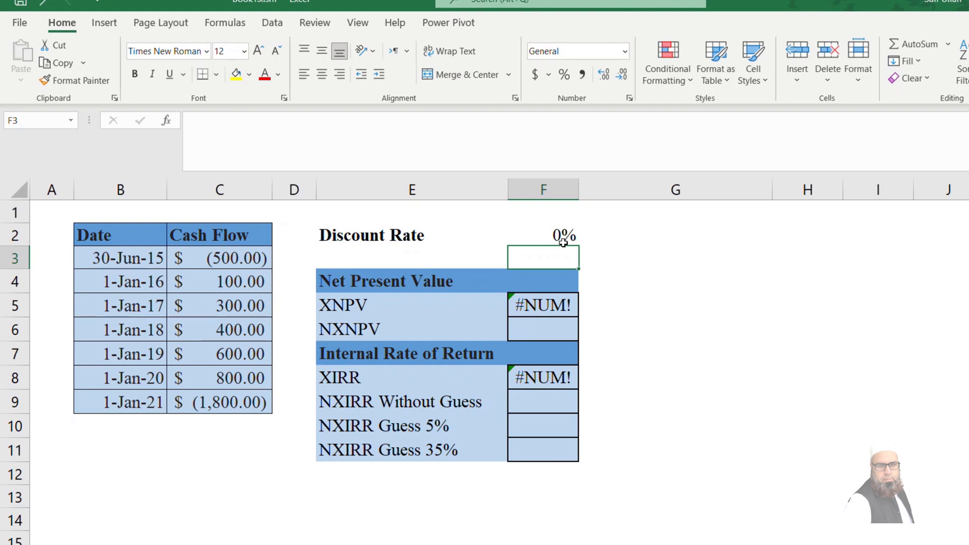
- Calculate NXNPV in cell F6 with =nxnpv(F2,C3:C9,B3:B9), using the discount rate, cash flows and dates
click(537, 333)
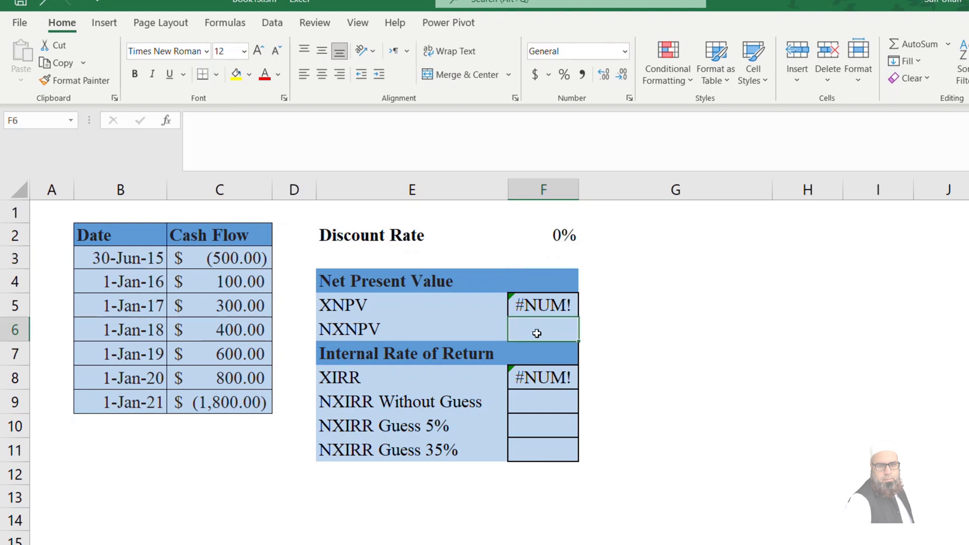
text(=nxn)
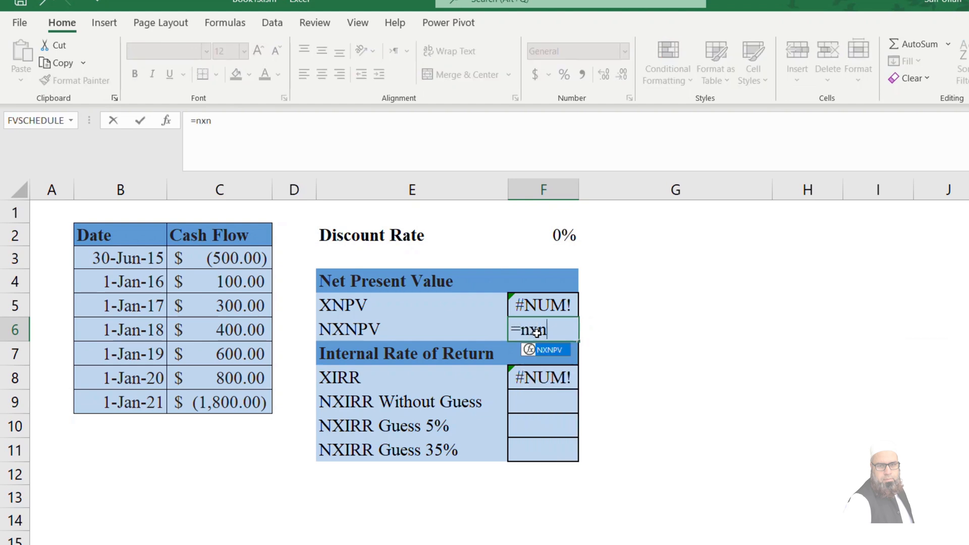
text(pv()
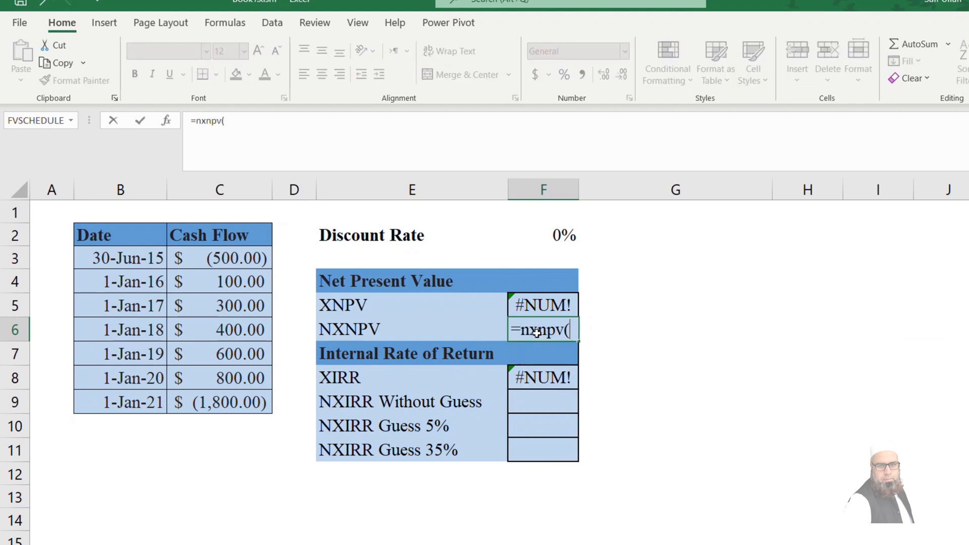
click(543, 235)
text(,)
drag(227, 258, 223, 397)
text(,)
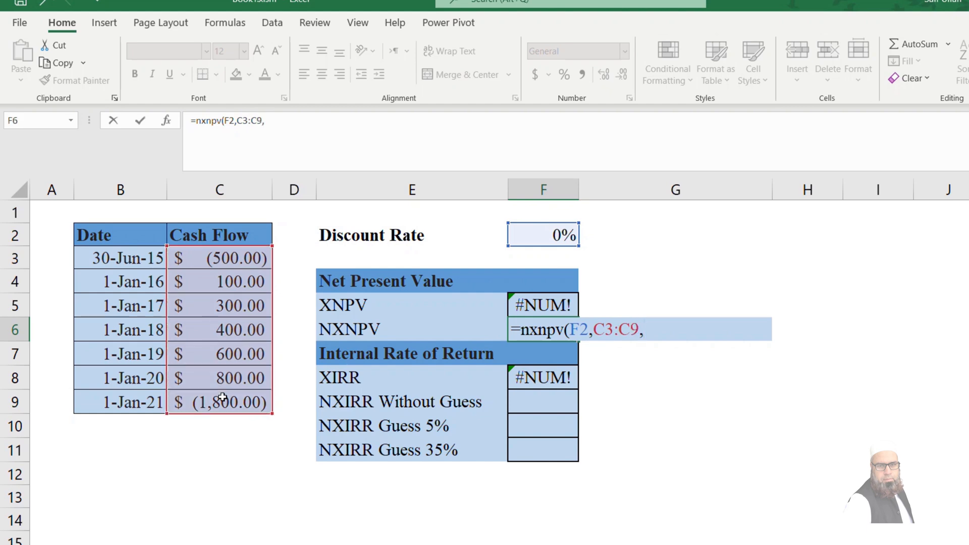
drag(121, 258, 128, 401)
text())
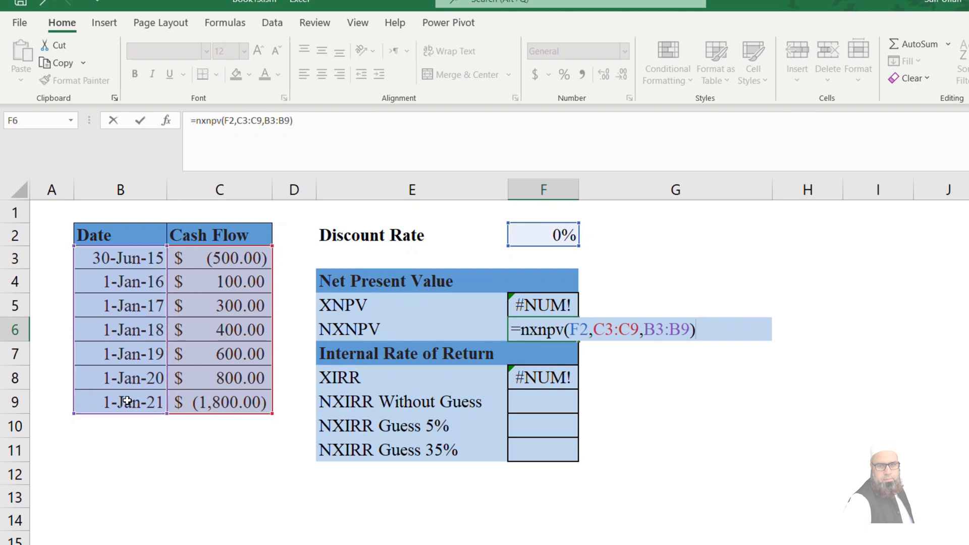
key(Return)
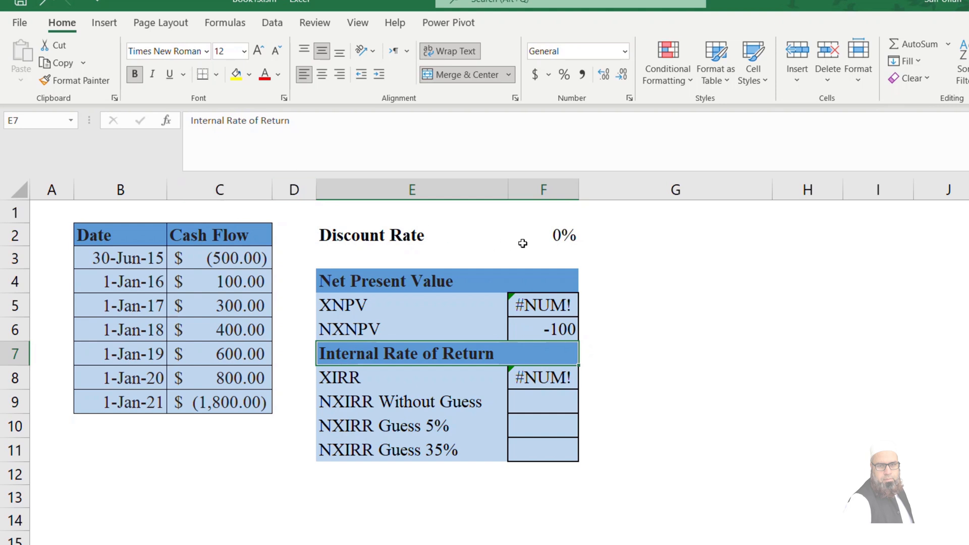
- Set the discount rate in cell F2 to -5% to test NXNPV with a negative rate
click(522, 244)
key(F2)
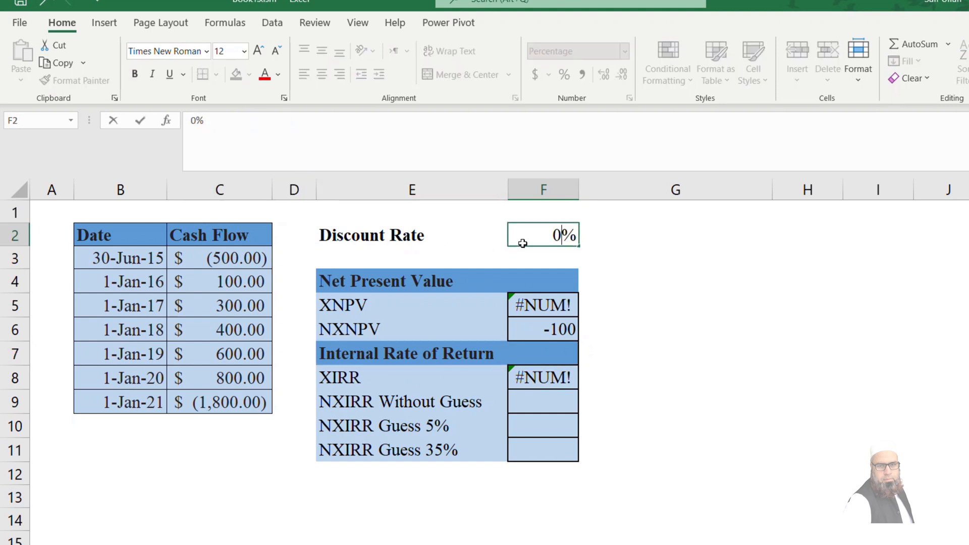
text(5)
key(Return)
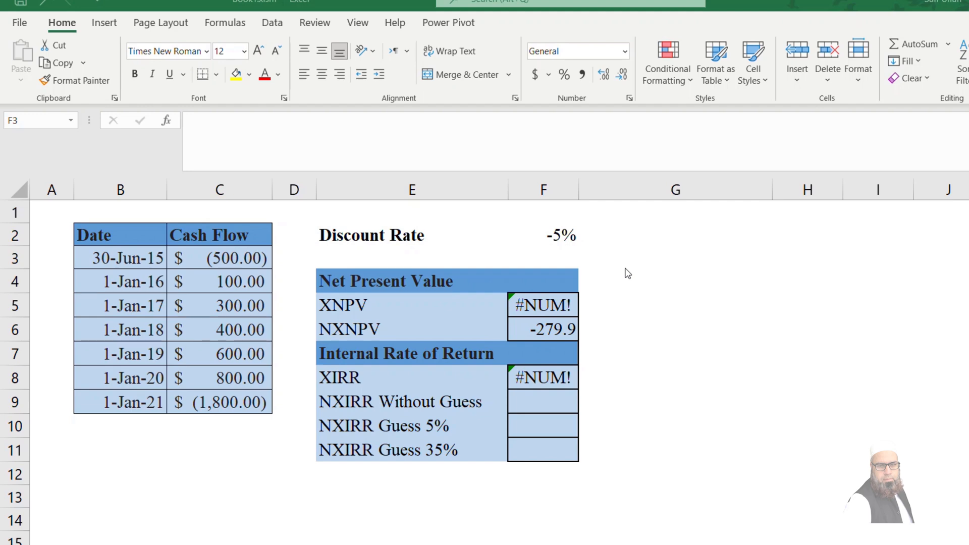
- Calculate NXIRR without a guess in cell F9 with =nxirr(C3:C9,B3:B9)
click(555, 406)
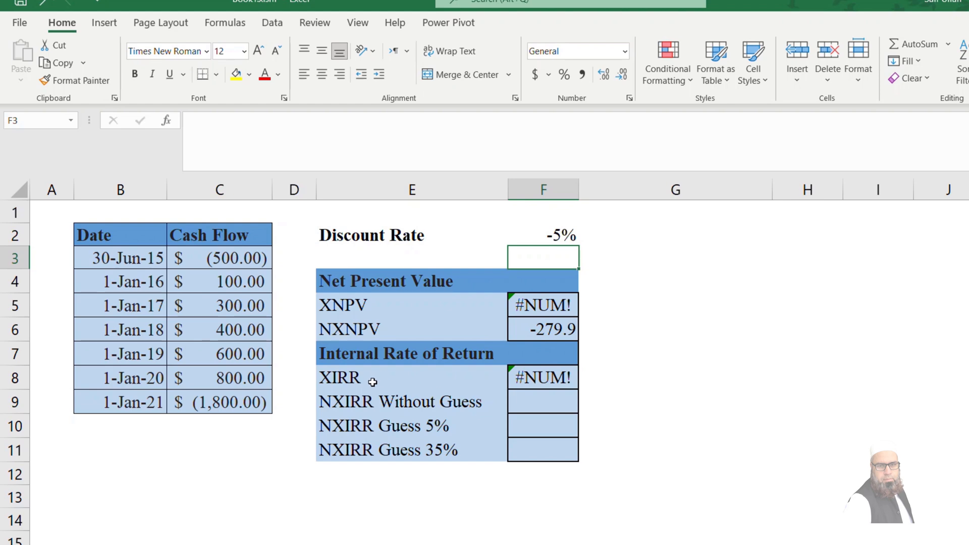
click(541, 401)
text(=n)
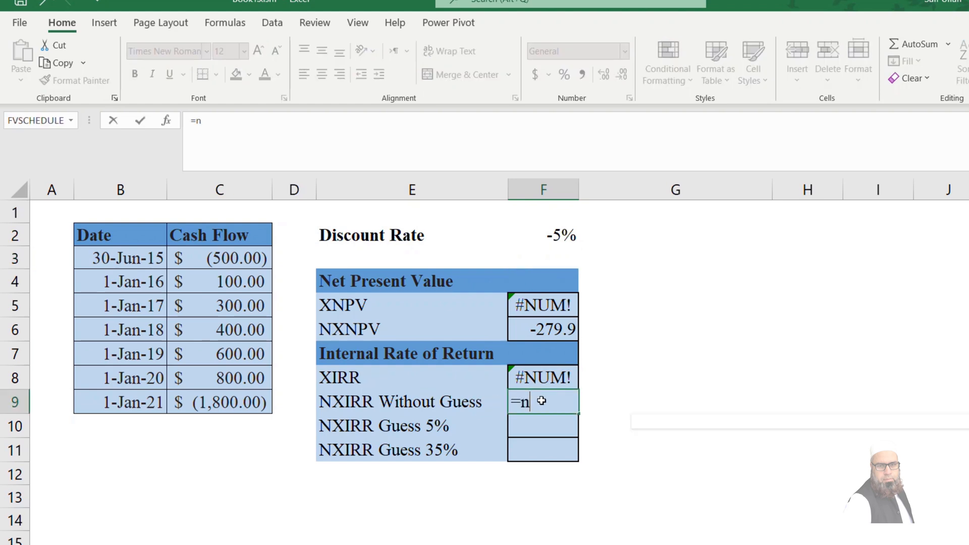
text(xirr()
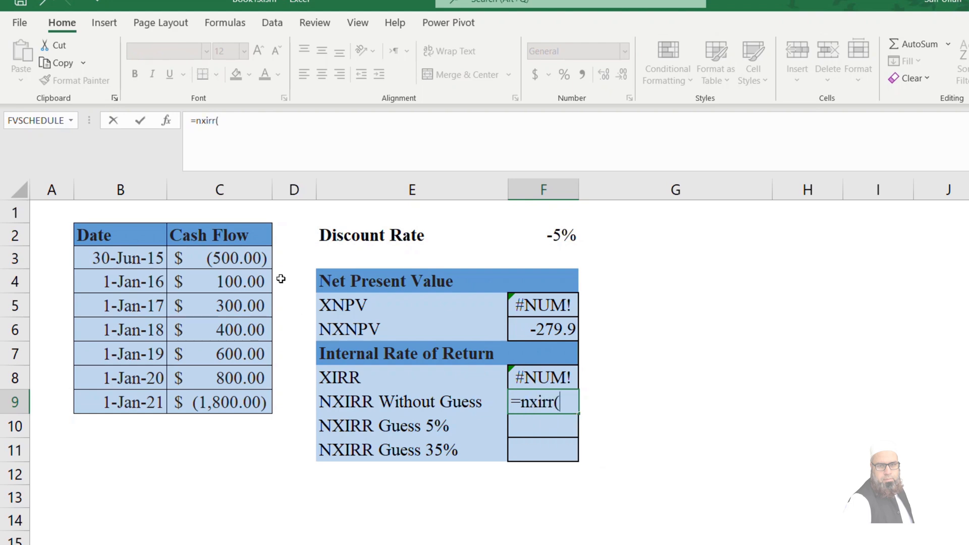
click(241, 263)
drag(243, 299, 241, 390)
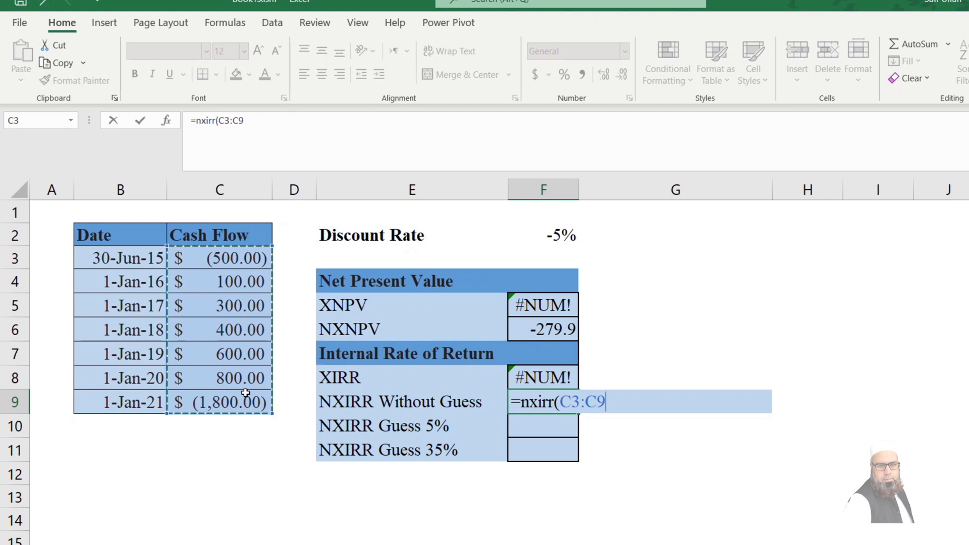
text(,)
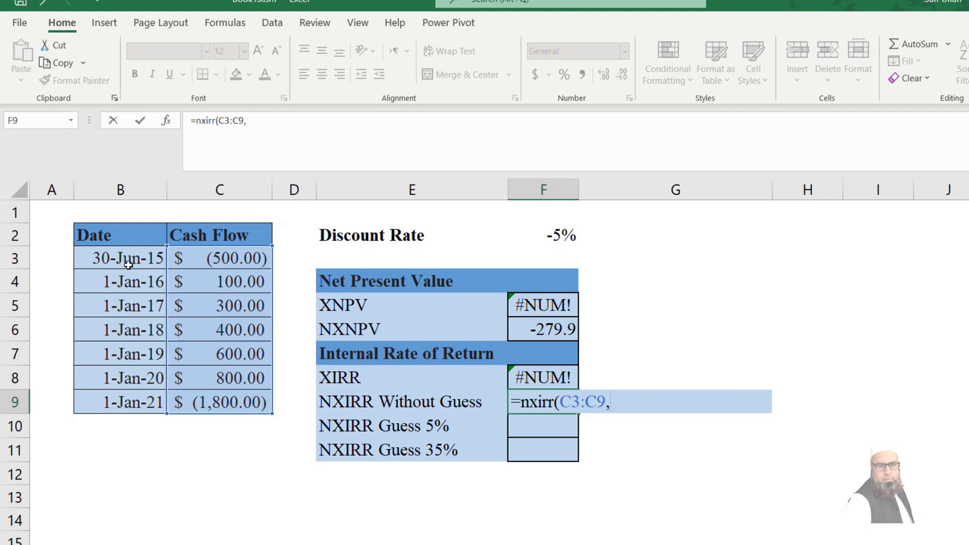
drag(127, 263, 140, 405)
key(Return)
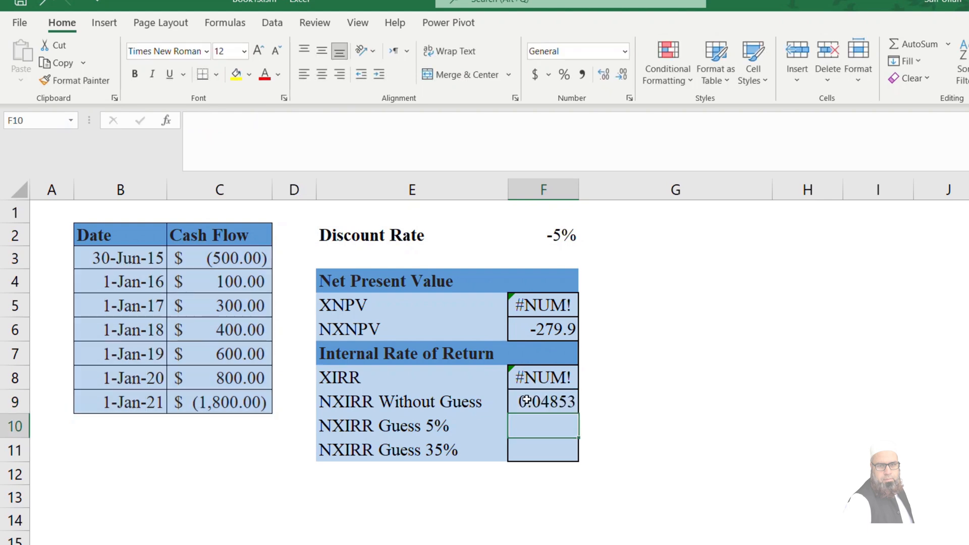
- Format the NXIRR Without Guess result in cell F9 as a percentage with two decimal places
click(527, 400)
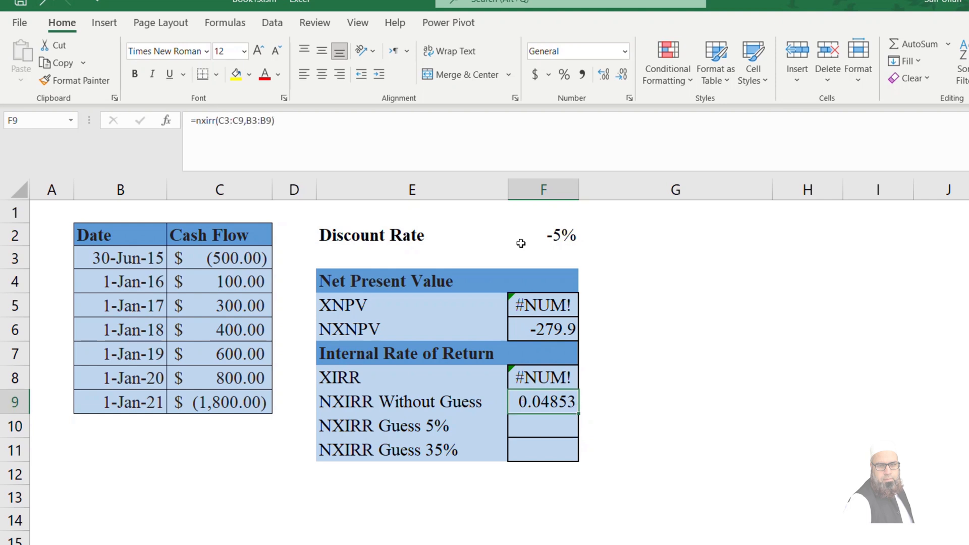
click(565, 76)
click(604, 75)
click(604, 74)
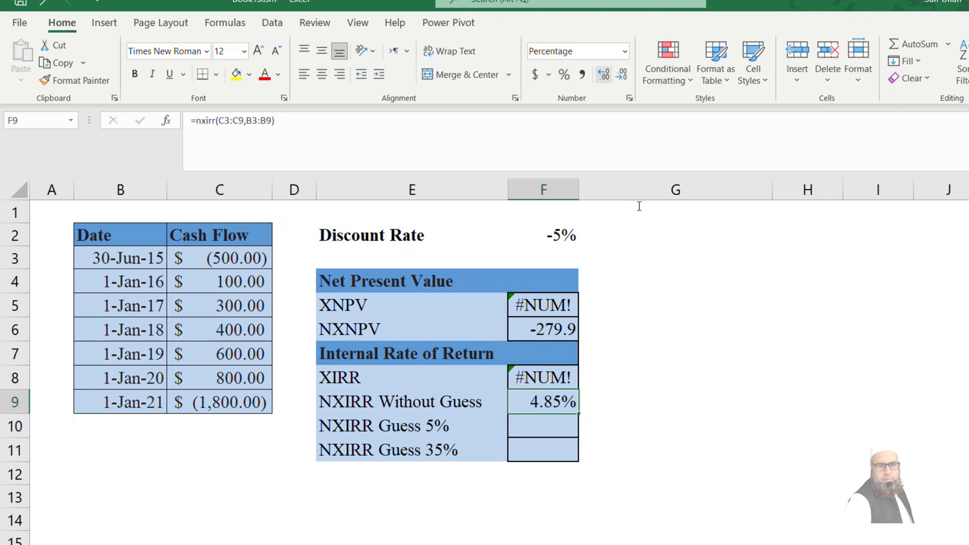
- Calculate NXIRR with a 5% guess in cell F10 with =nxirr(C3:C9,B3:B9,0.05), using the cash flows and dates
click(713, 358)
click(560, 428)
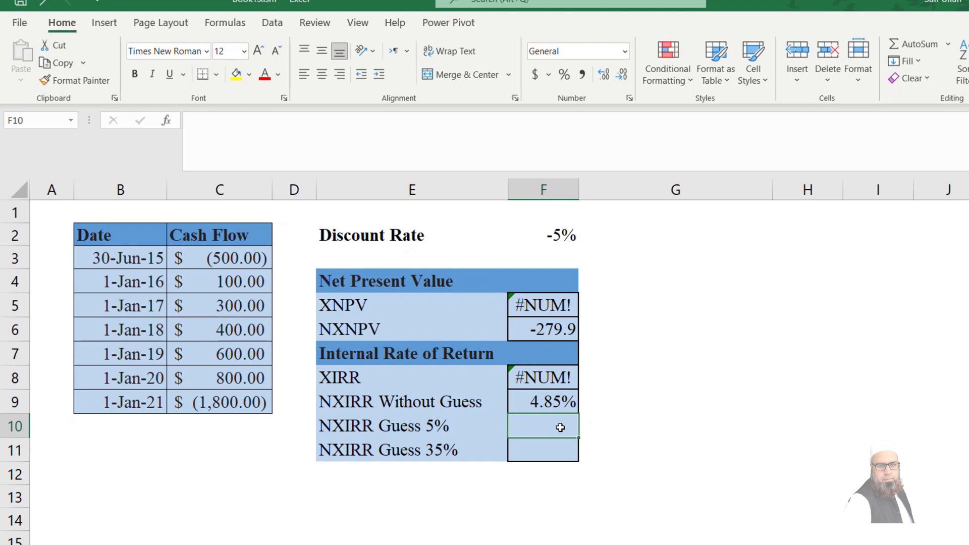
text(=)
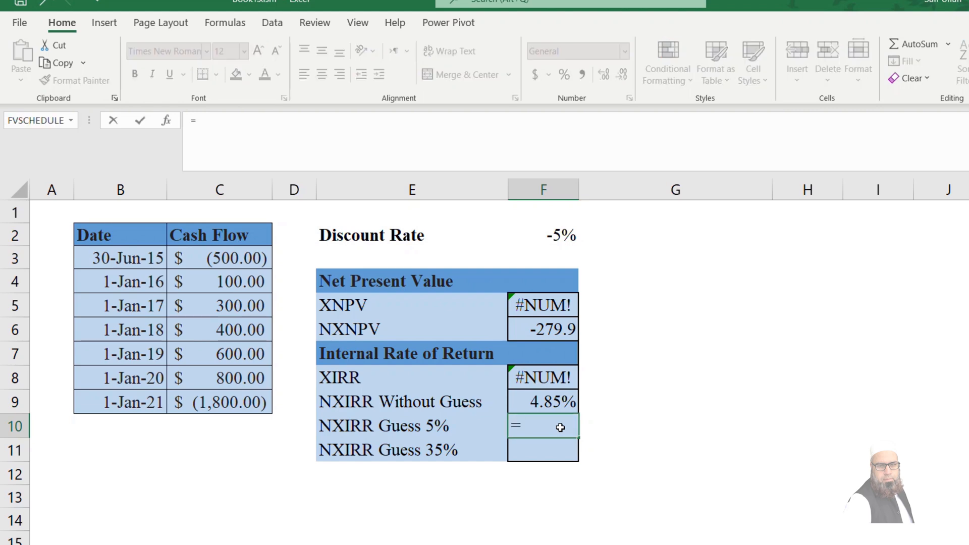
text(nxirr()
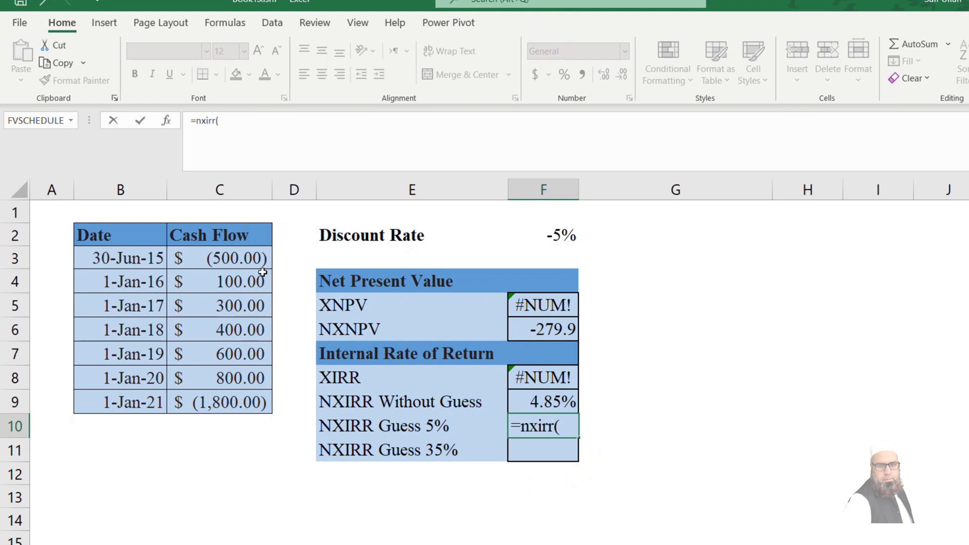
drag(252, 263, 257, 404)
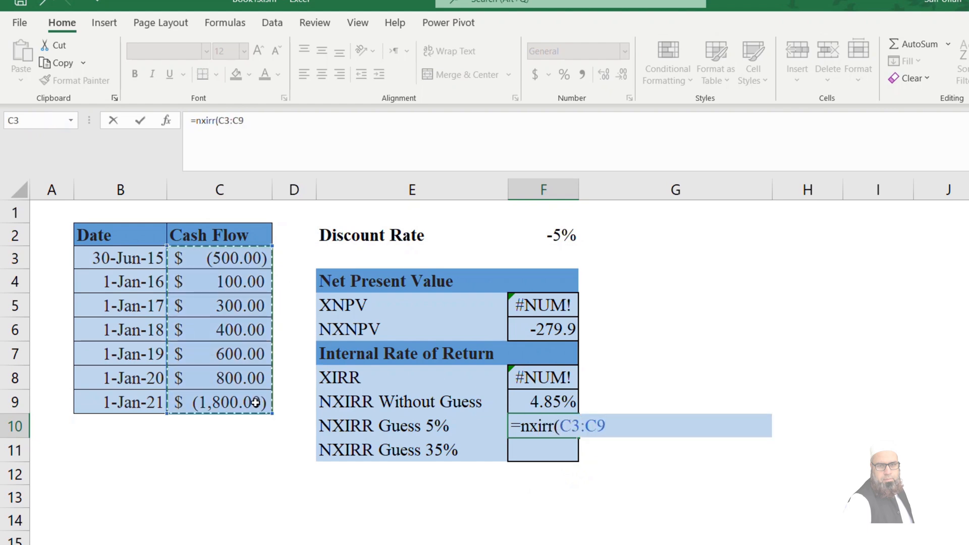
text(,)
drag(124, 258, 129, 398)
text(,)
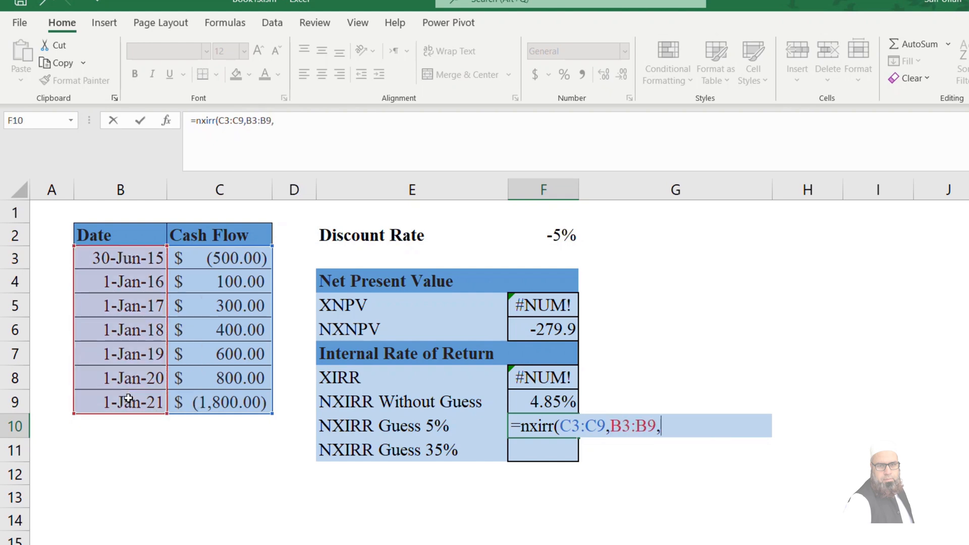
text(0.05))
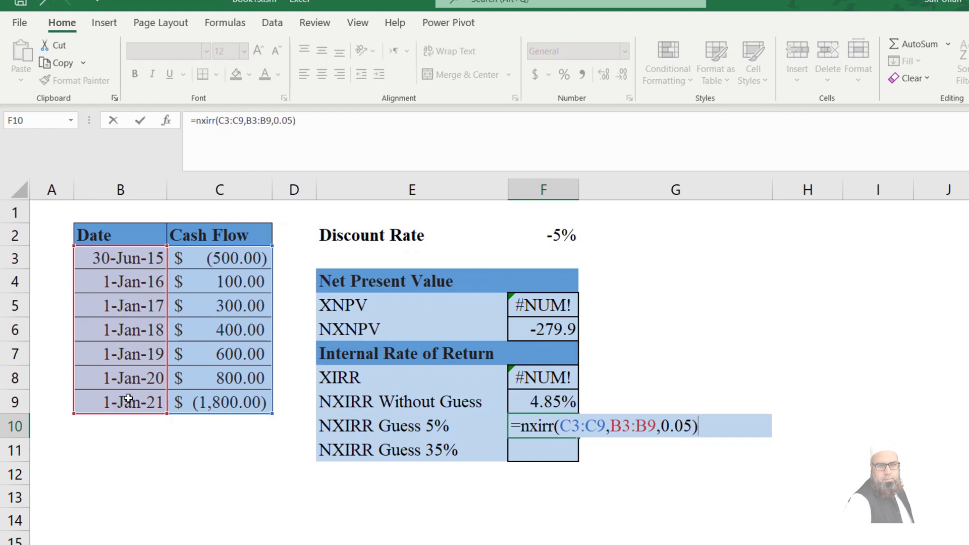
key(Return)
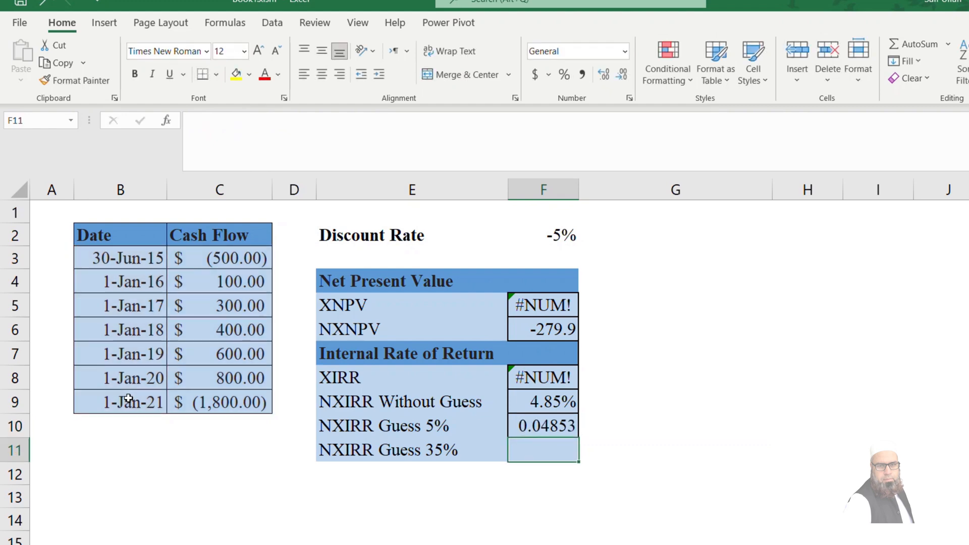
- Format the NXIRR Guess 5% result in cell F10 as a percentage with two decimal places
click(564, 74)
key(Up)
click(564, 75)
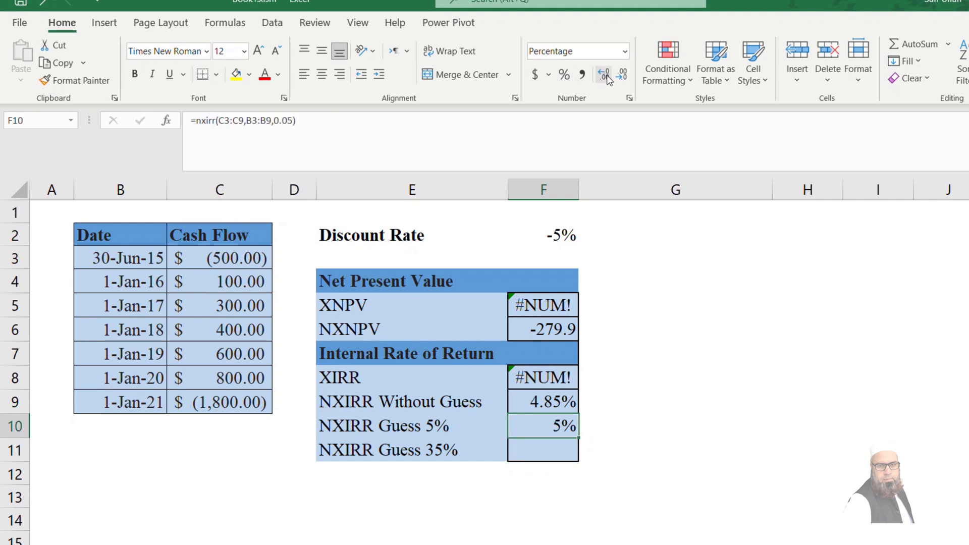
click(604, 74)
click(604, 75)
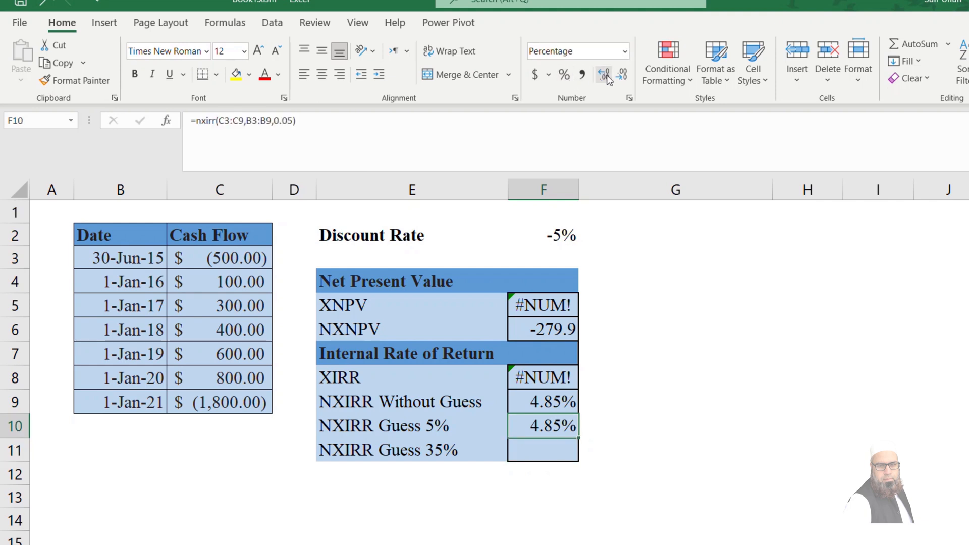
- Calculate NXIRR with a 35% guess in cell F11 with =nxirr(C3:C9,B3:B9,0.35), using the cash flows and dates
click(553, 449)
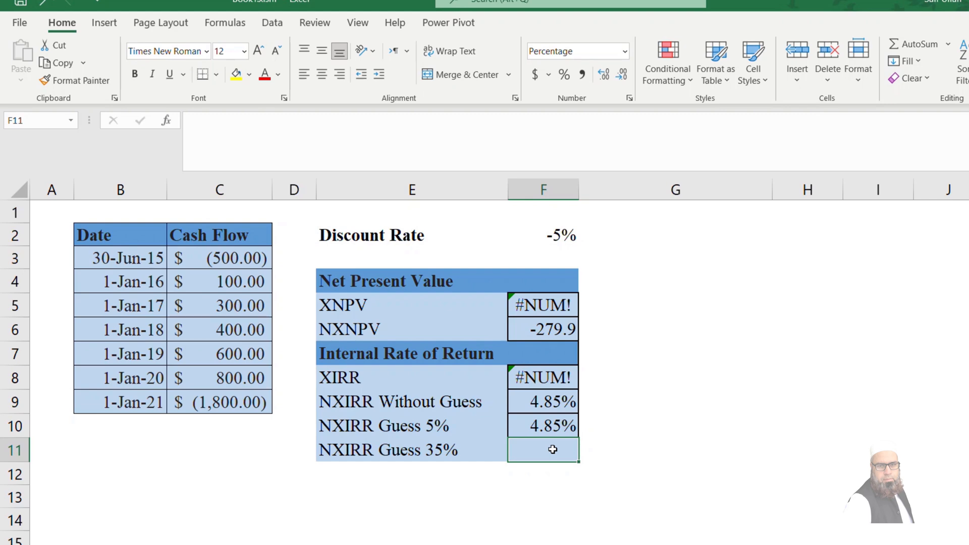
text(=)
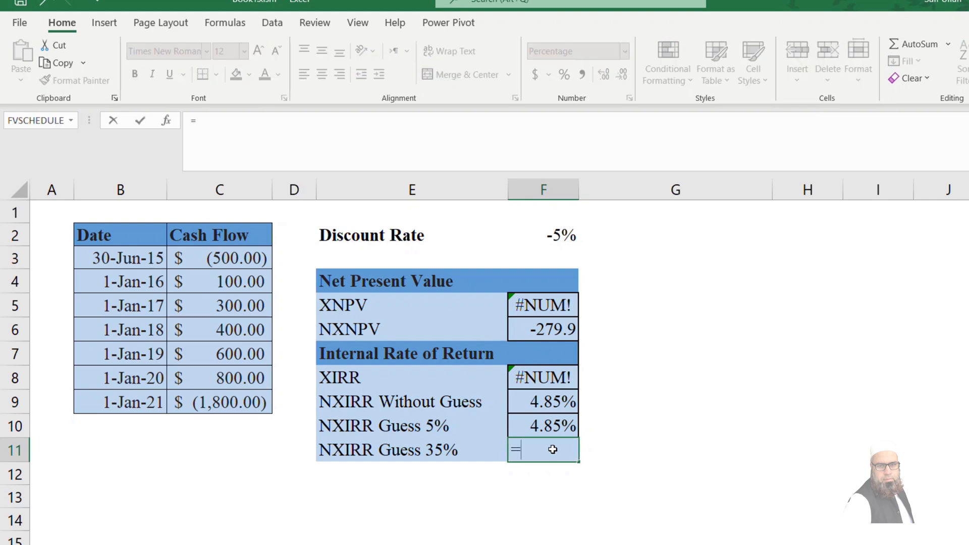
text(nxirr()
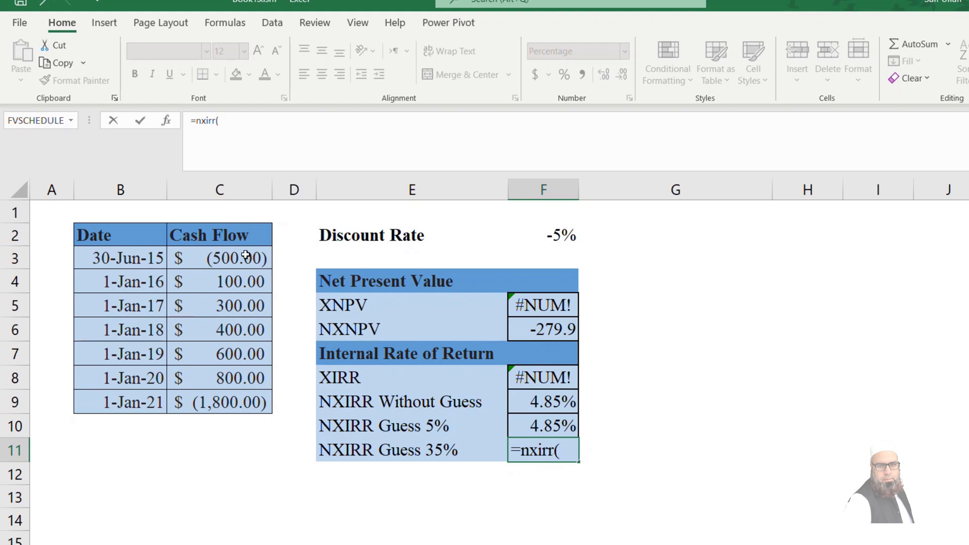
drag(237, 254, 249, 401)
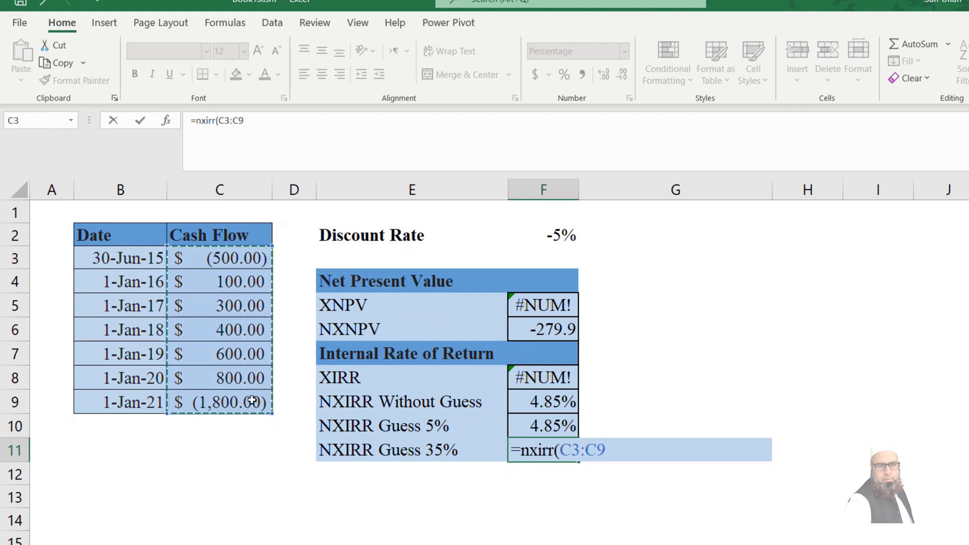
text(,)
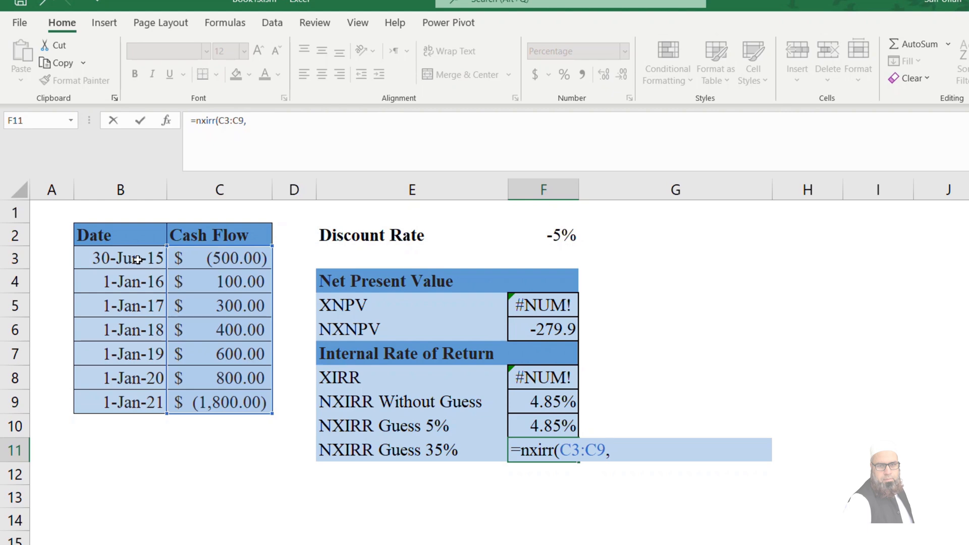
drag(139, 260, 143, 399)
text(,)
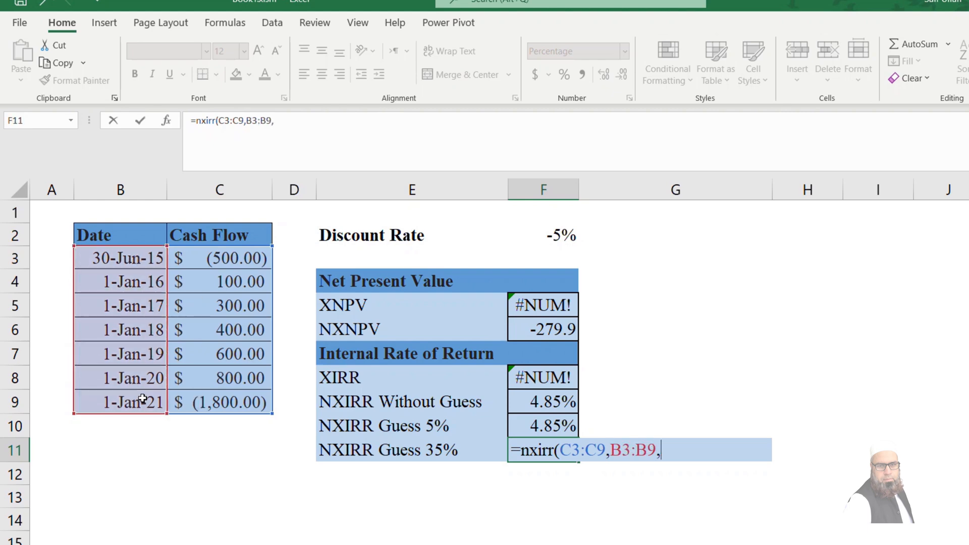
text(0.35))
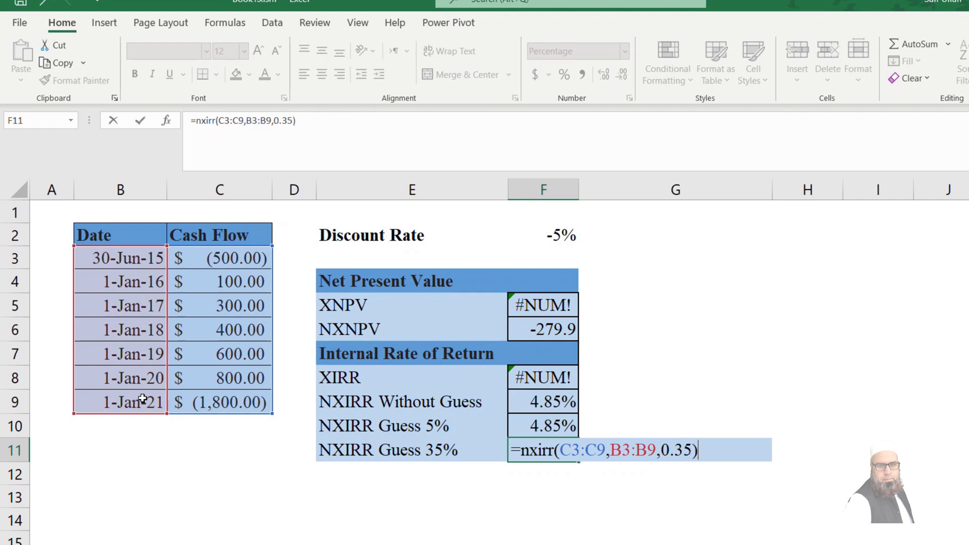
key(Return)
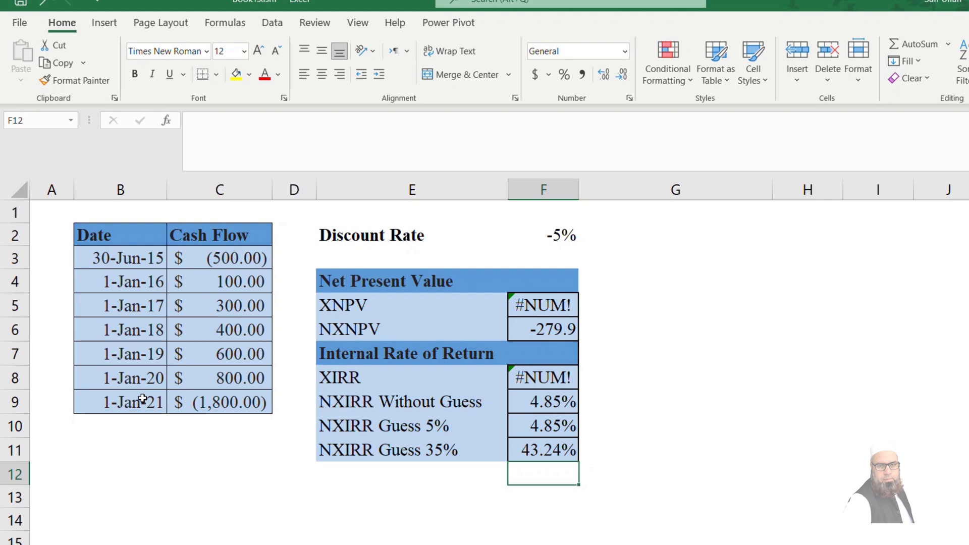
- Switch to the Visual Basic editor and insert a new module in Book1.xlsm containing the pasted NXNPV and NXIRR function code
key(alt+F11)
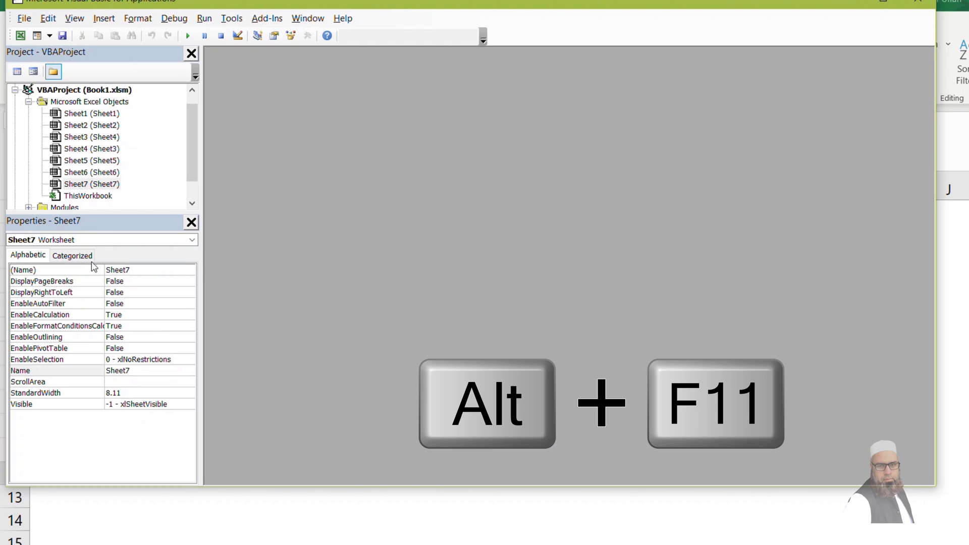
click(191, 195)
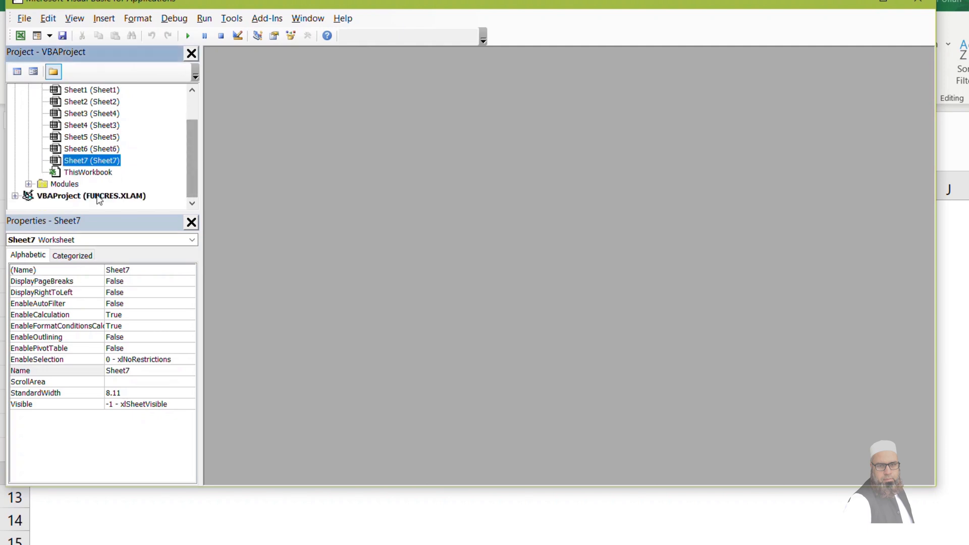
double_click(59, 183)
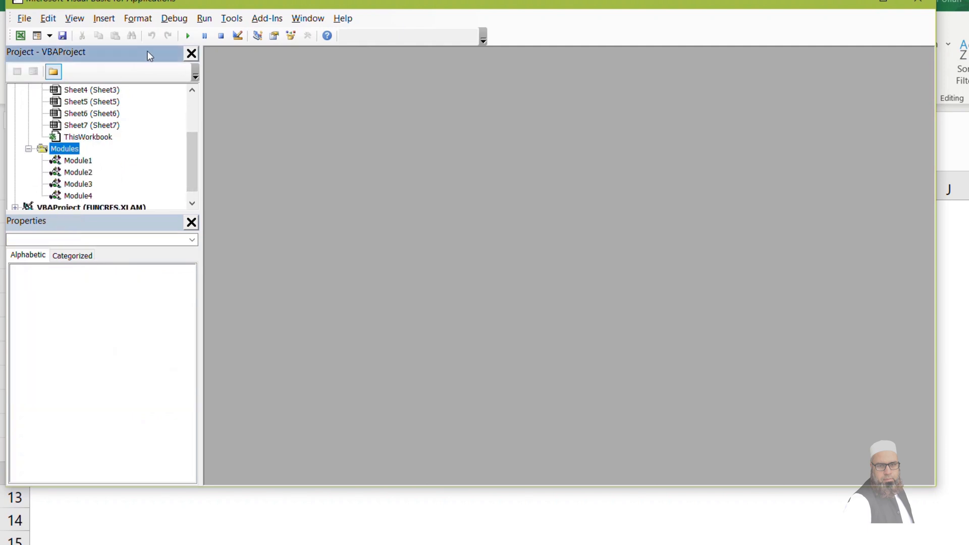
click(111, 23)
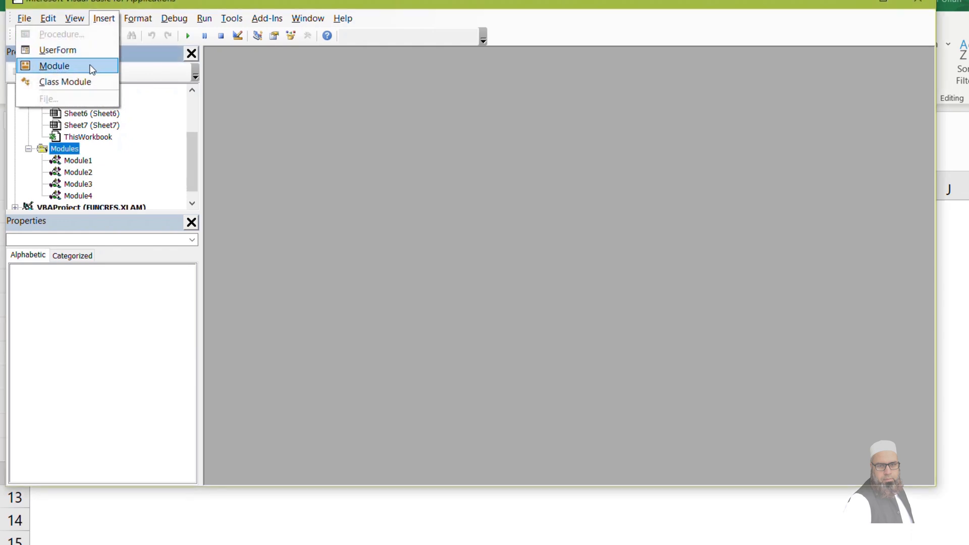
click(91, 67)
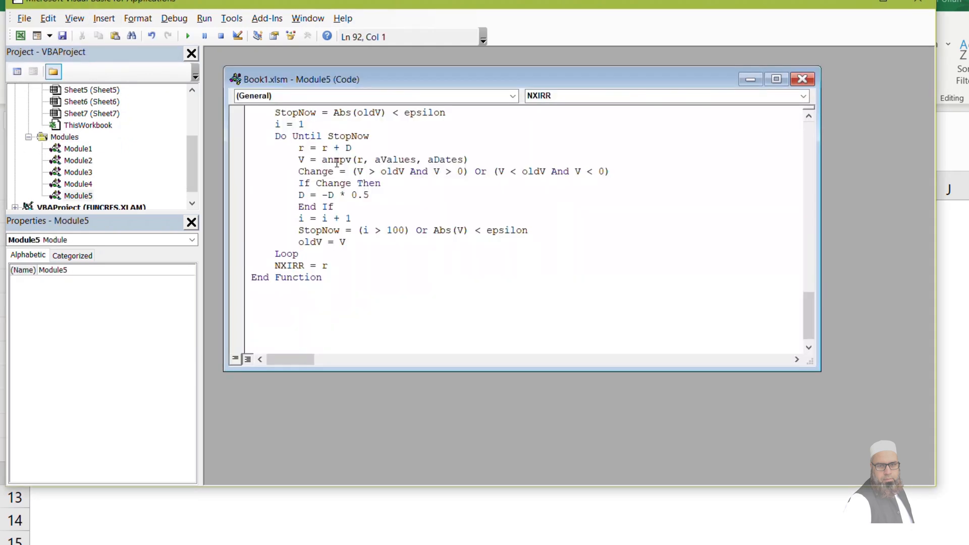
- Review the NXIRR and NXNPV function code in the new module, from its end back to the first line
key(Up)
key(Up)
key(Up)
key(Up)
key(Up)
key(Up)
key(Up)
key(Up)
key(Up)
key(Up)
key(Up)
key(Up)
key(Up)
key(Up)
key(Up)
key(Up)
key(Up)
key(Up)
key(Up)
key(Up)
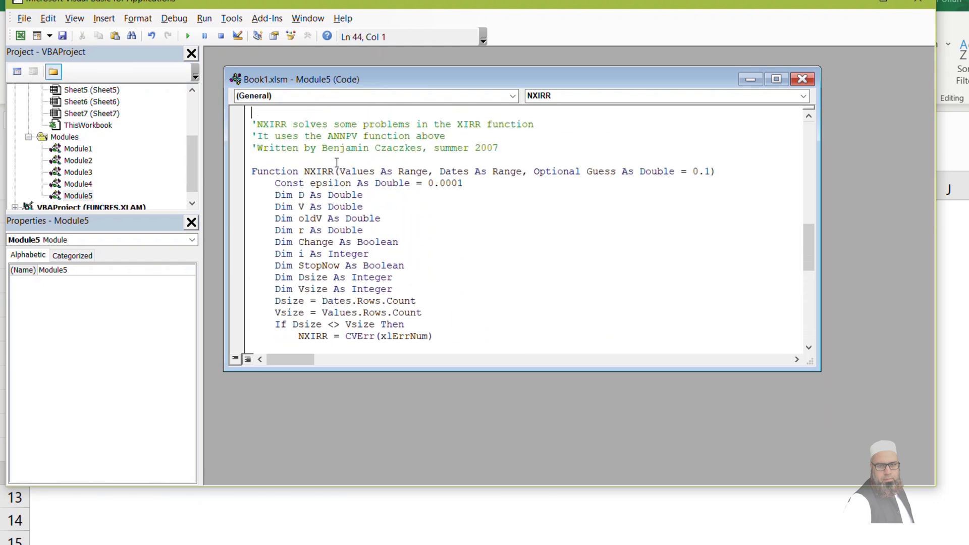
key(Up)
key(Up)
key(Up)
key(Up)
key(Up)
key(Up)
key(Up)
key(Up)
key(Up)
key(Up)
key(Up)
key(Up)
key(Up)
key(Up)
key(Up)
key(Up)
key(Up)
key(Up)
key(Up)
key(Up)
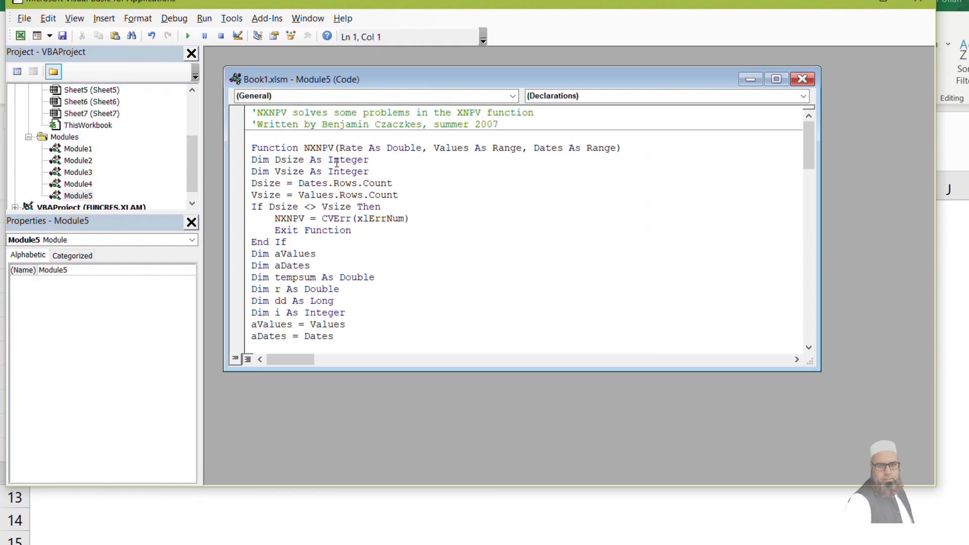